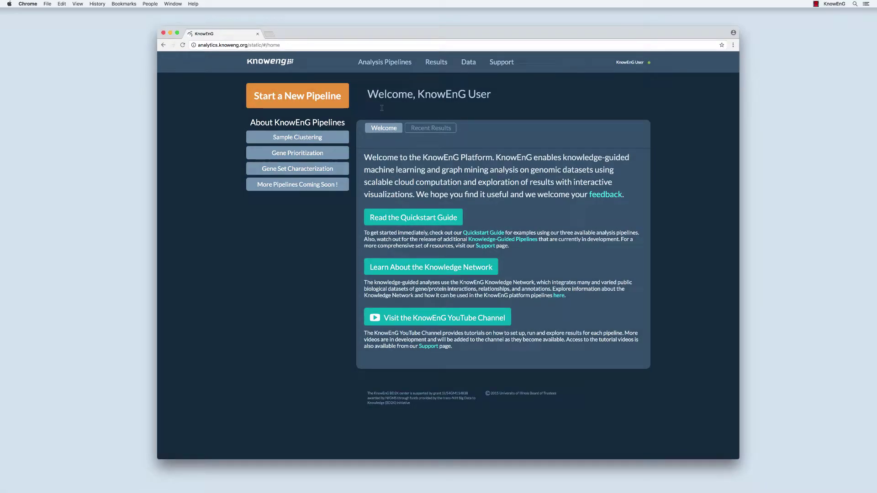
# Start a new analysis and read the Sample Clustering, Gene Prioritization and Gene Set Characterization descriptions
pyautogui.click(334, 94)
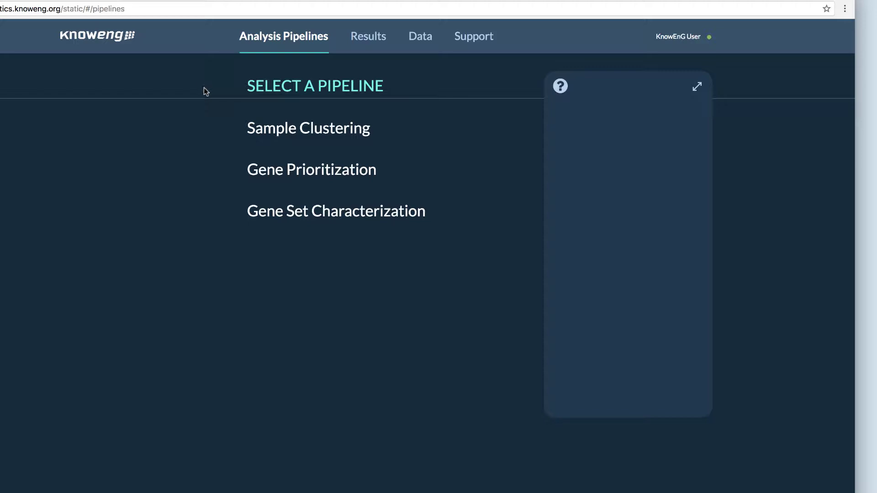
pyautogui.click(257, 123)
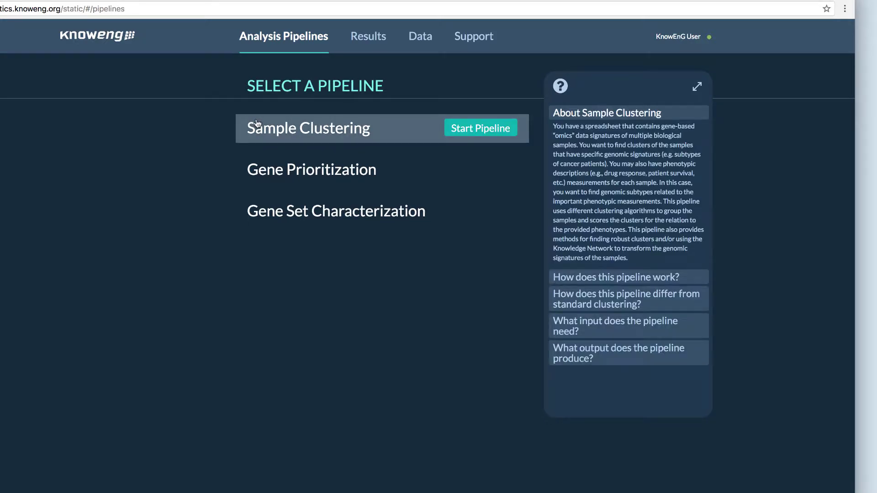
pyautogui.click(257, 164)
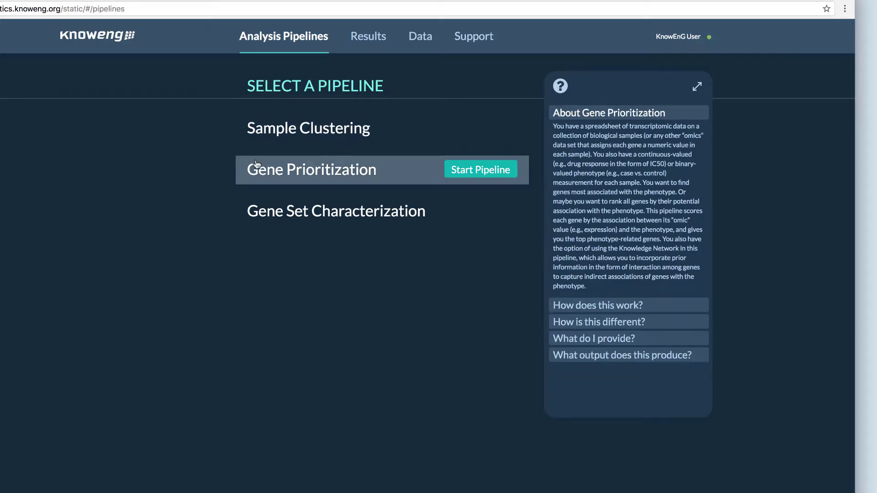
pyautogui.click(257, 198)
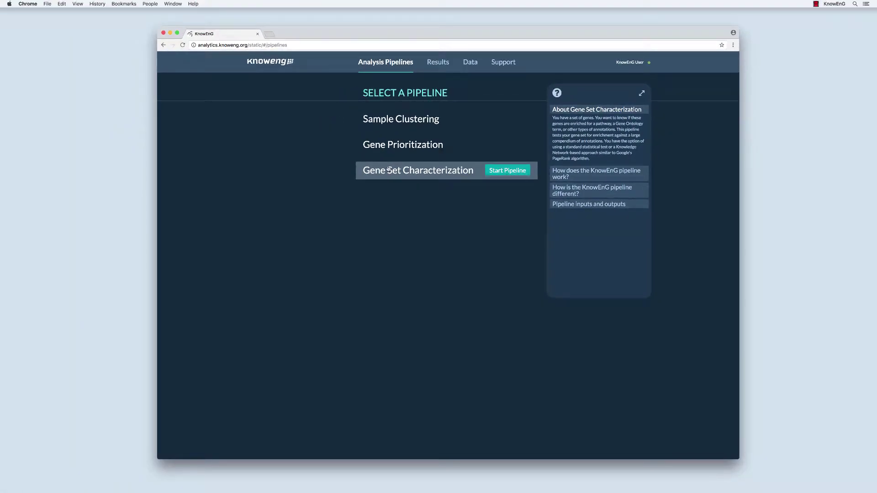
# Launch the Gene Set Characterization pipeline with Human kept as the species
pyautogui.click(496, 172)
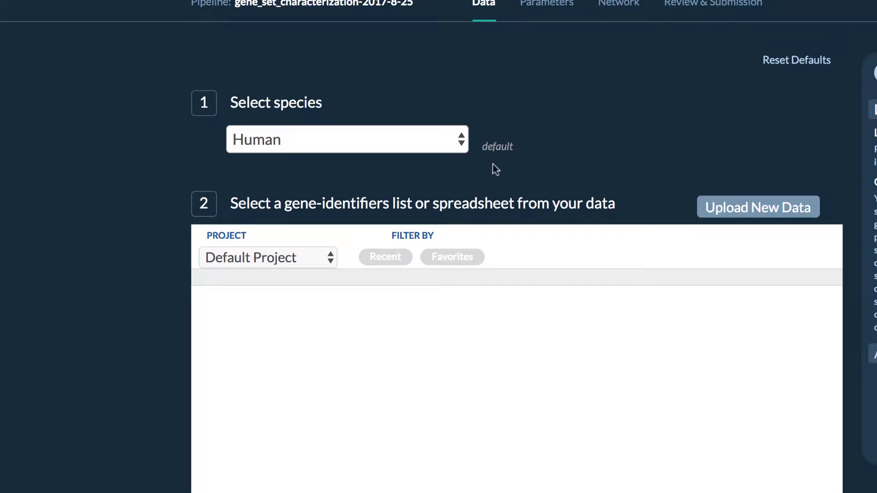
pyautogui.click(432, 144)
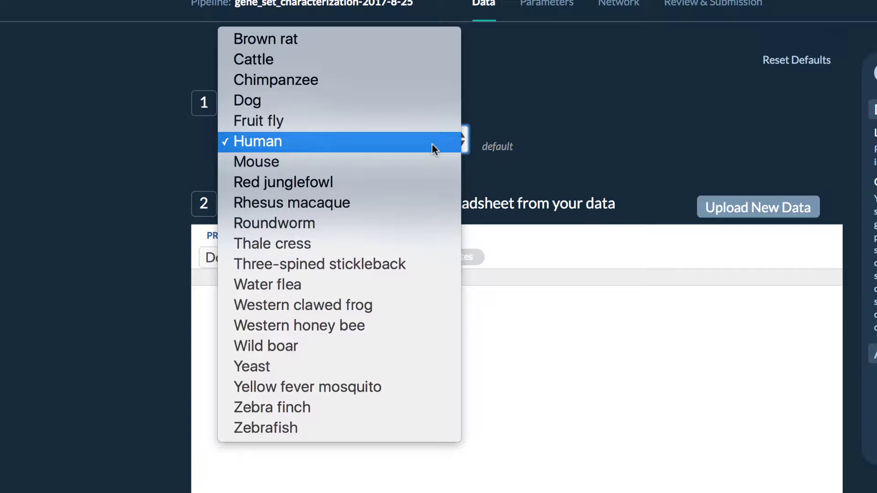
pyautogui.click(432, 144)
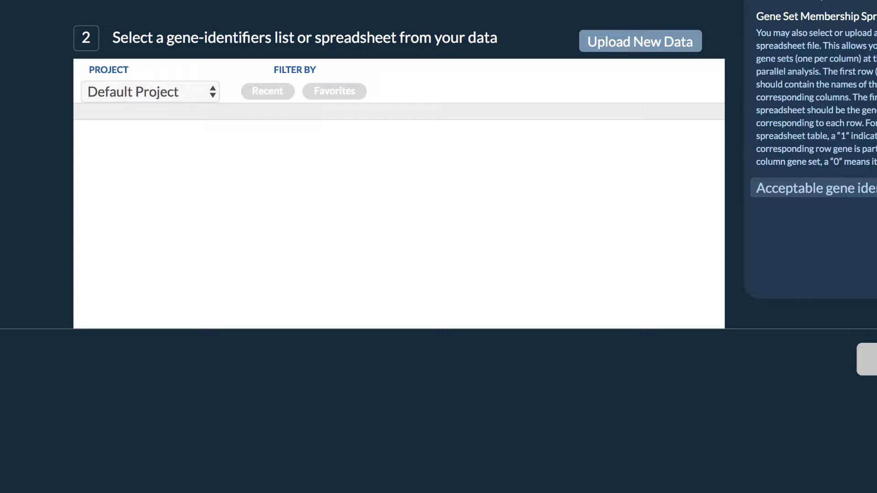
# Upload demo_GSC.spreadsheet.txt, select it as input data, and continue to parameters
pyautogui.click(613, 42)
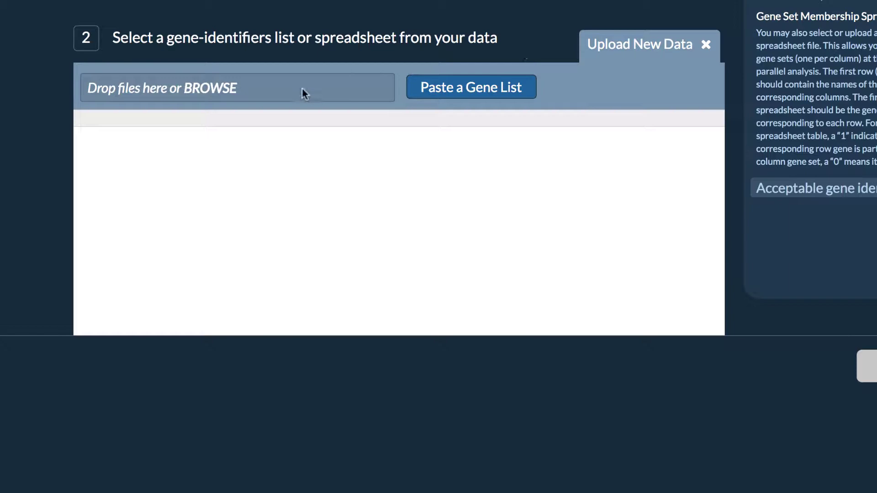
pyautogui.click(190, 89)
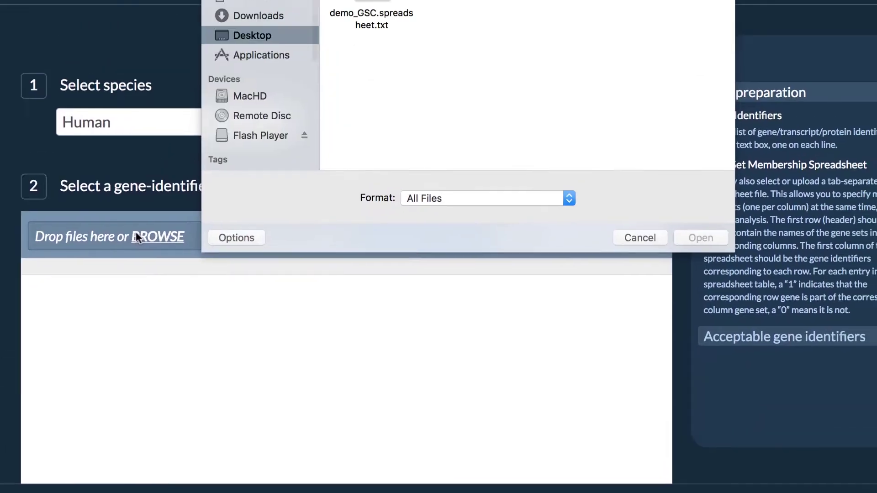
pyautogui.click(322, 134)
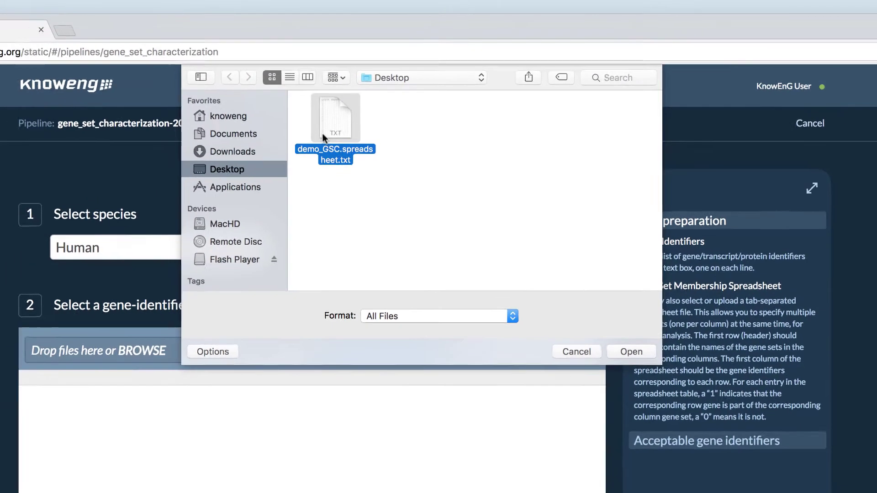
pyautogui.click(559, 197)
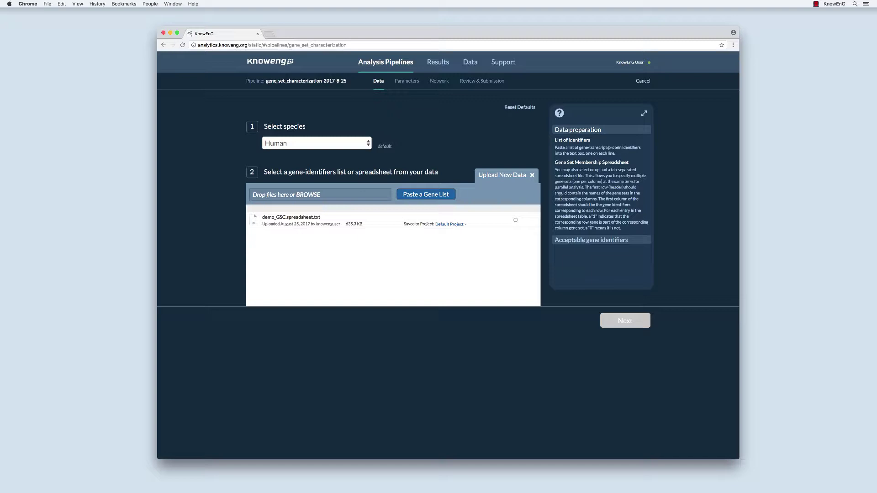
pyautogui.click(516, 220)
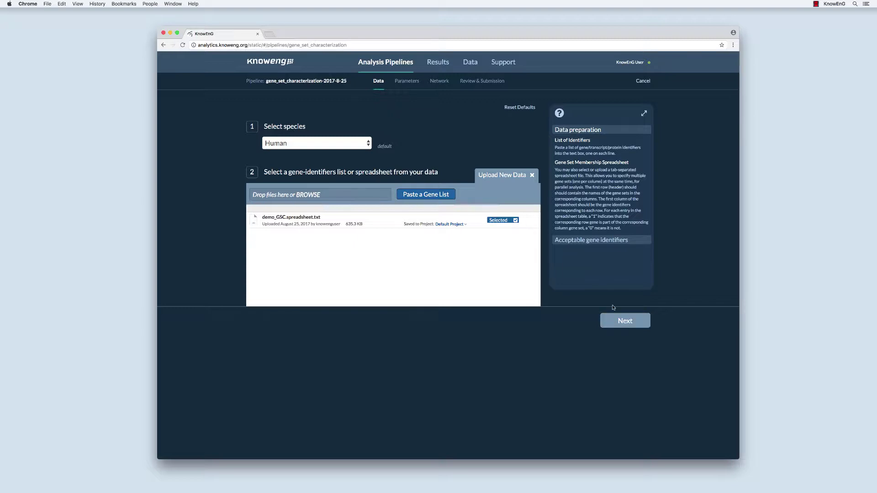
pyautogui.click(618, 320)
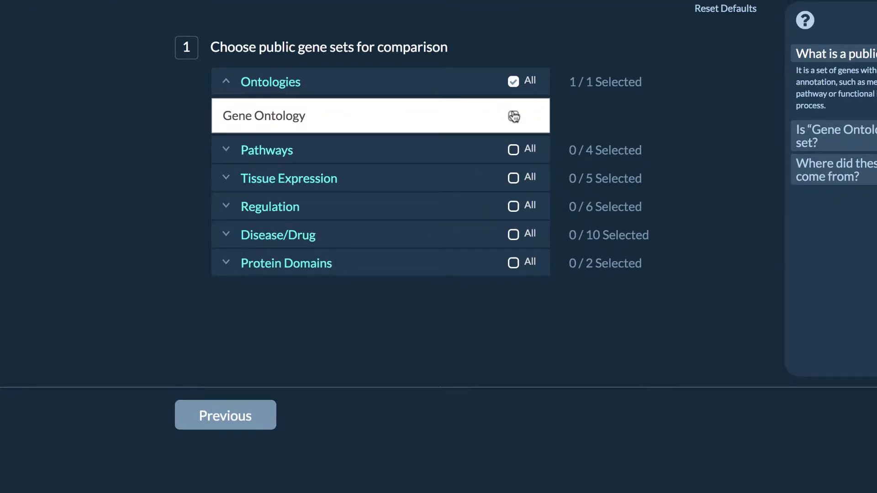
# Add Enrichr Pathway, GEO Expression, KEA Kinase, MSigDB Perturbations and PANTHER gene sets to the comparison
pyautogui.click(227, 149)
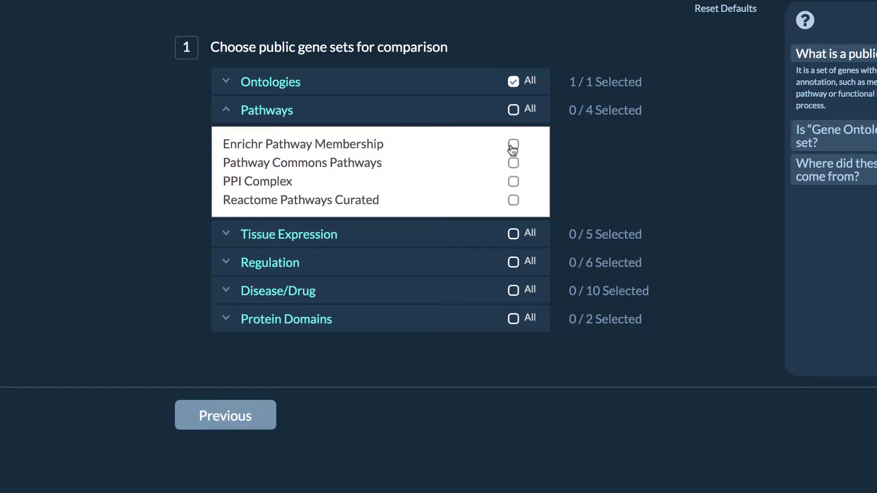
pyautogui.click(513, 145)
pyautogui.click(225, 234)
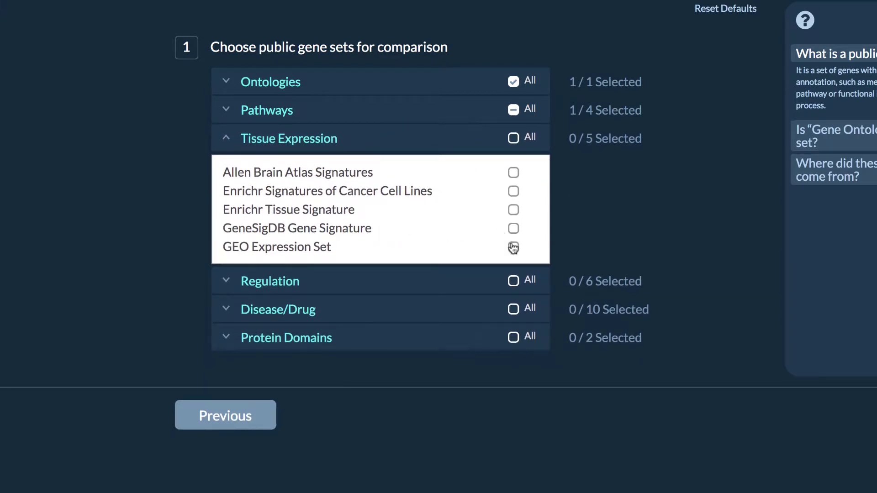
pyautogui.click(513, 247)
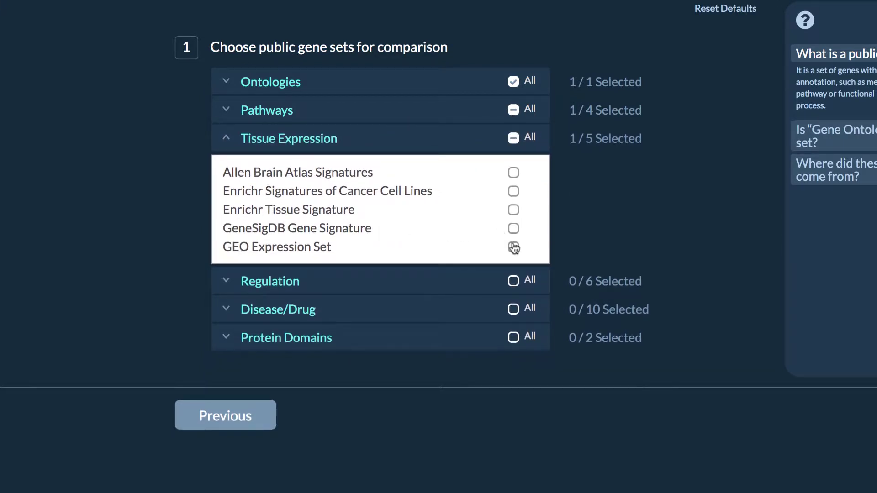
pyautogui.click(225, 304)
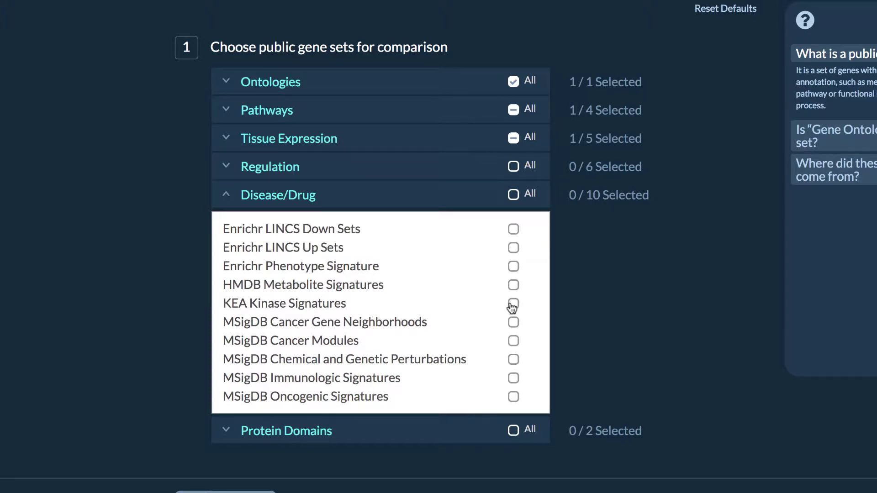
pyautogui.click(512, 304)
pyautogui.click(514, 361)
pyautogui.click(226, 431)
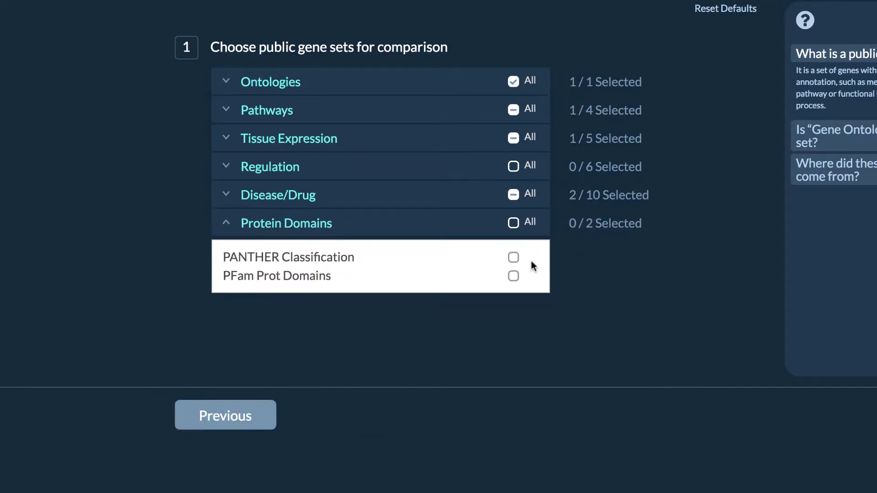
pyautogui.click(512, 258)
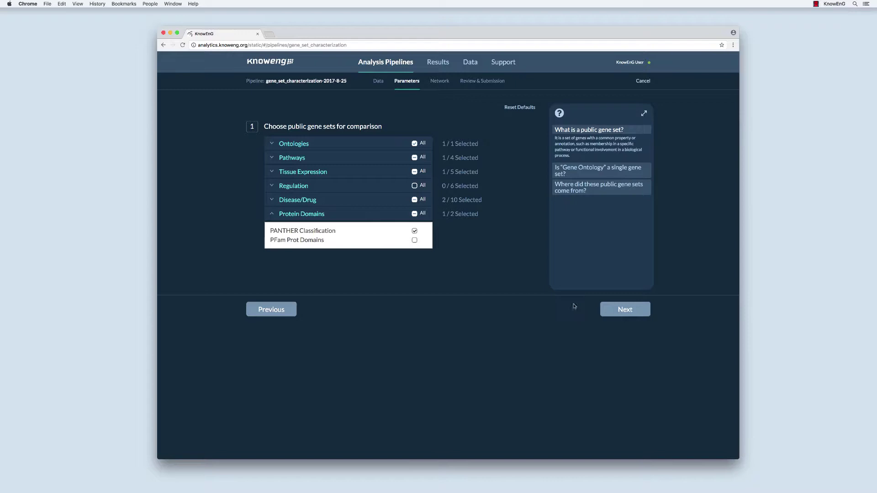
# Enable the Knowledge Network with the STRING Co-expression interaction network, then proceed to review
pyautogui.click(608, 314)
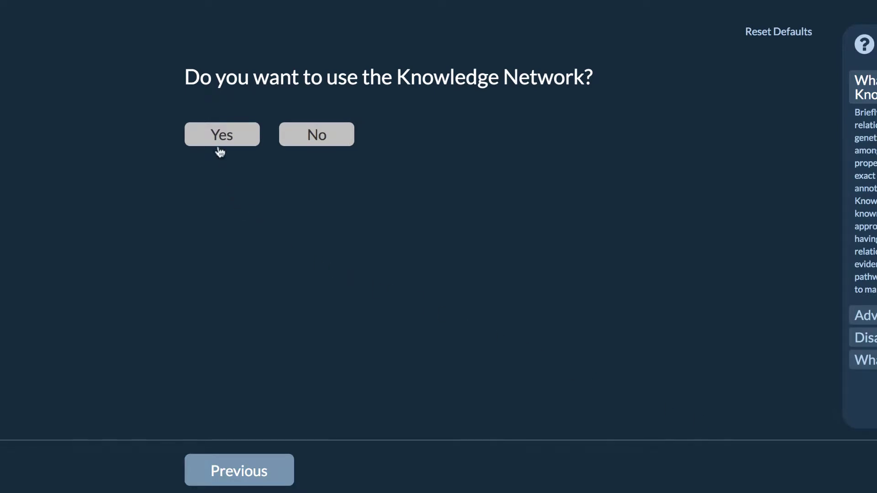
pyautogui.click(219, 151)
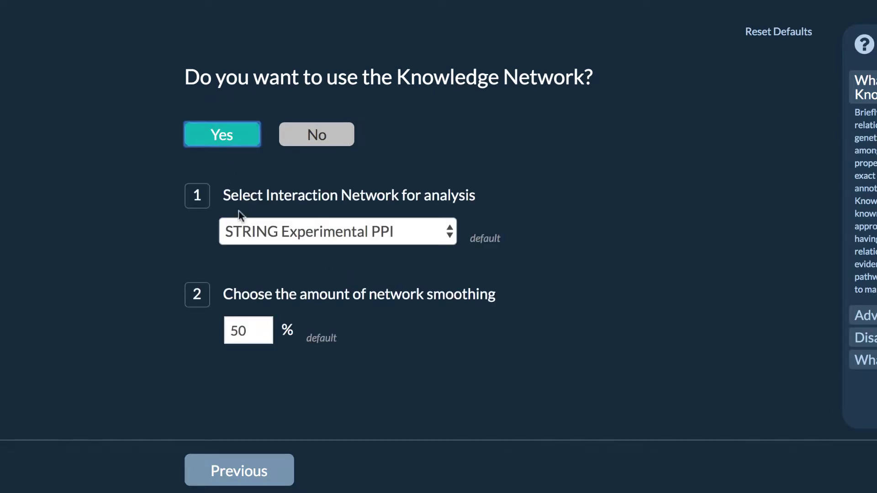
pyautogui.click(241, 241)
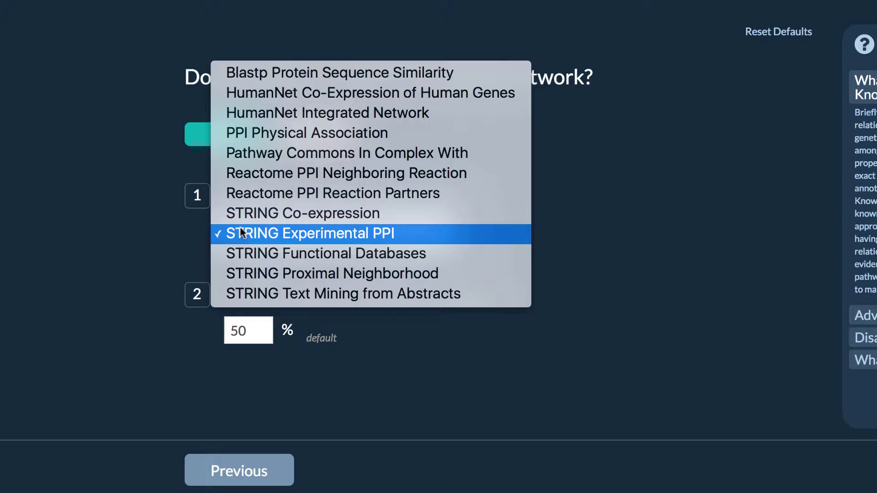
pyautogui.click(241, 221)
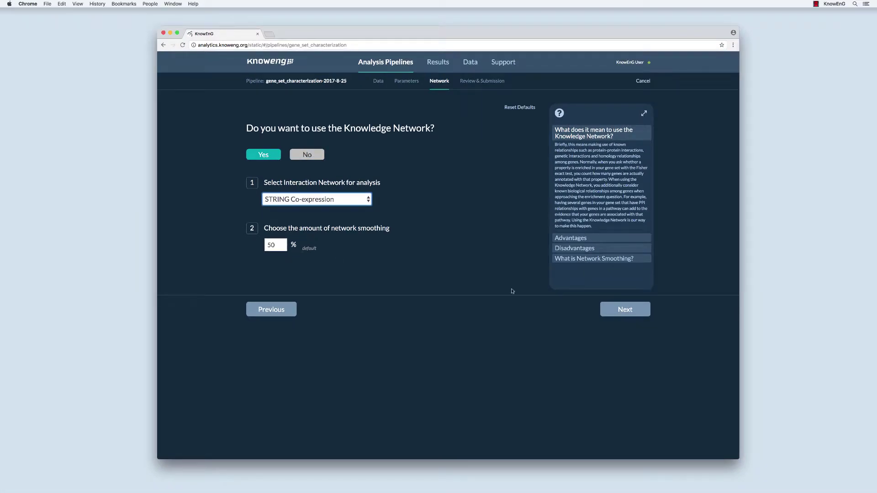
pyautogui.click(612, 309)
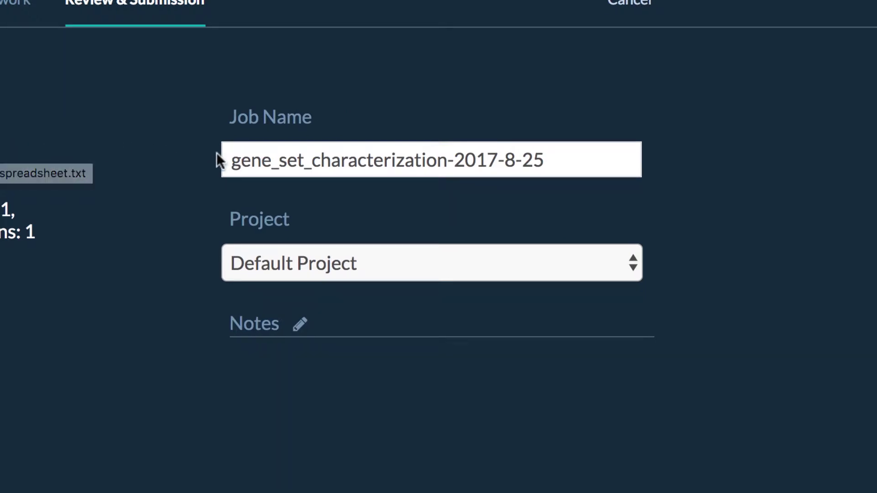
# Save the note 'Note' on the gene_set_characterization-2017-8-25 job
pyautogui.click(237, 155)
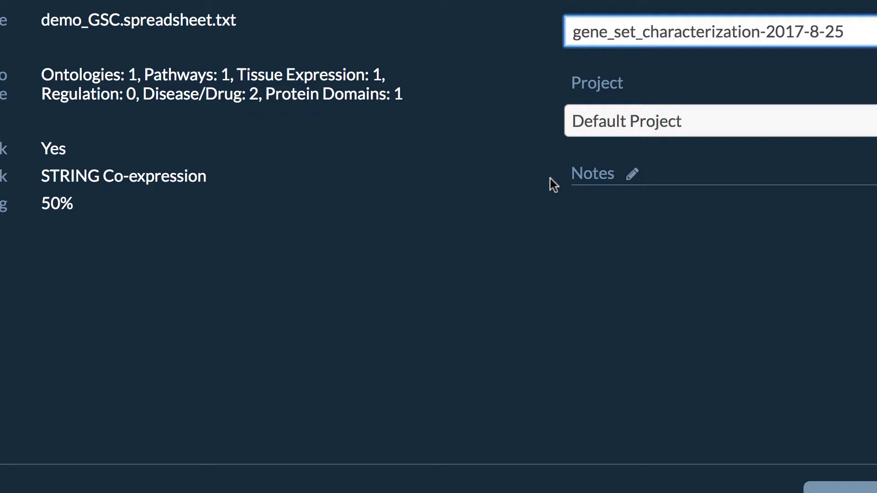
pyautogui.click(633, 178)
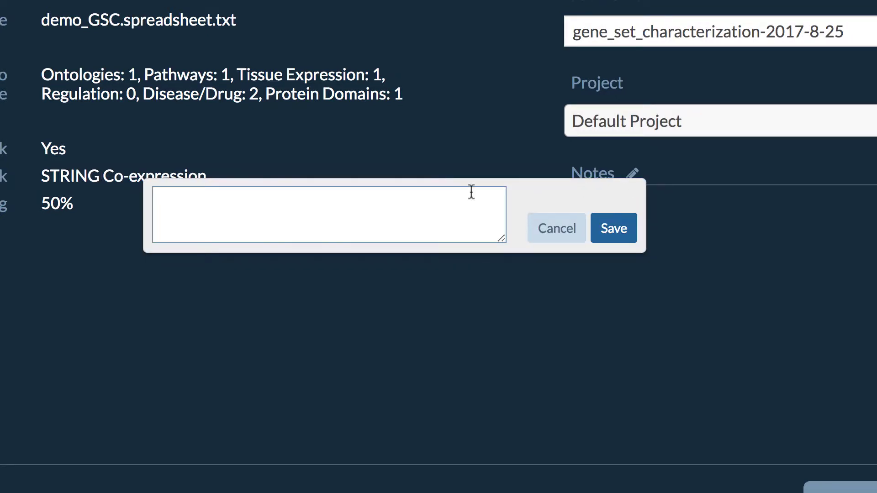
pyautogui.click(445, 198)
pyautogui.write('Note')
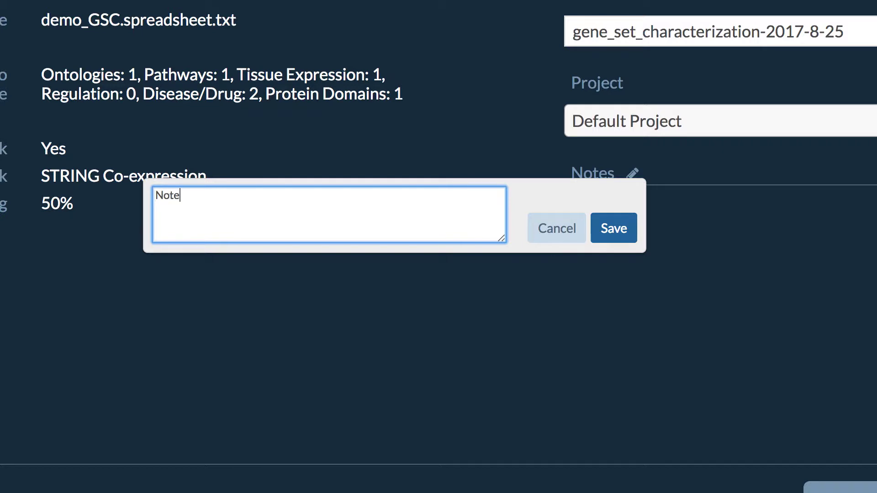
pyautogui.click(611, 237)
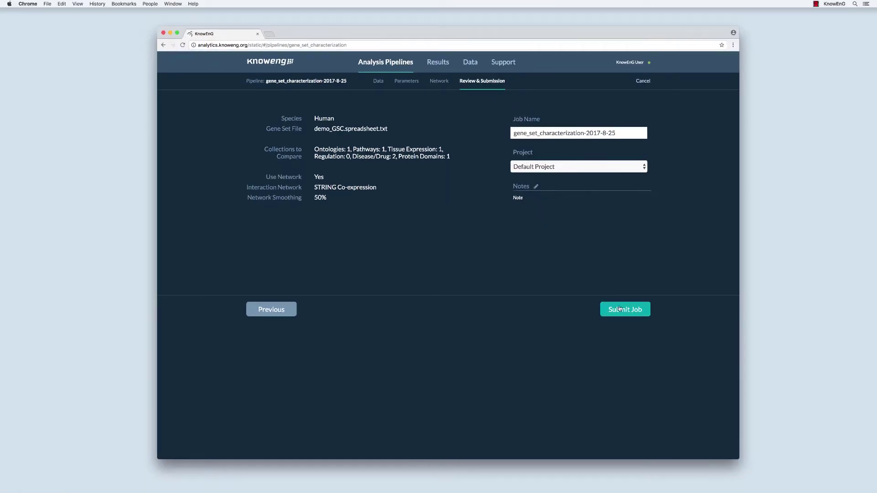
# Submit the gene_set_characterization-2017-8-25 job from the Review & Submission page
pyautogui.click(620, 309)
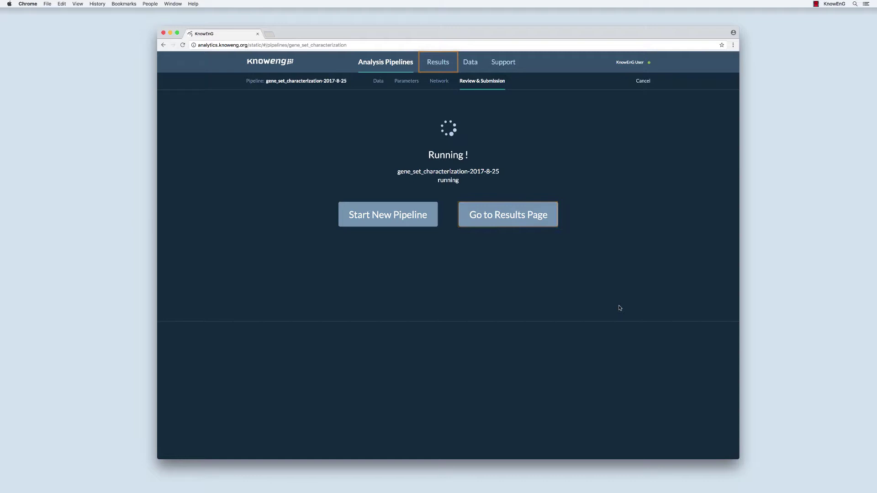
# Select the finished job on the Results page and view its clustergram results
pyautogui.click(501, 225)
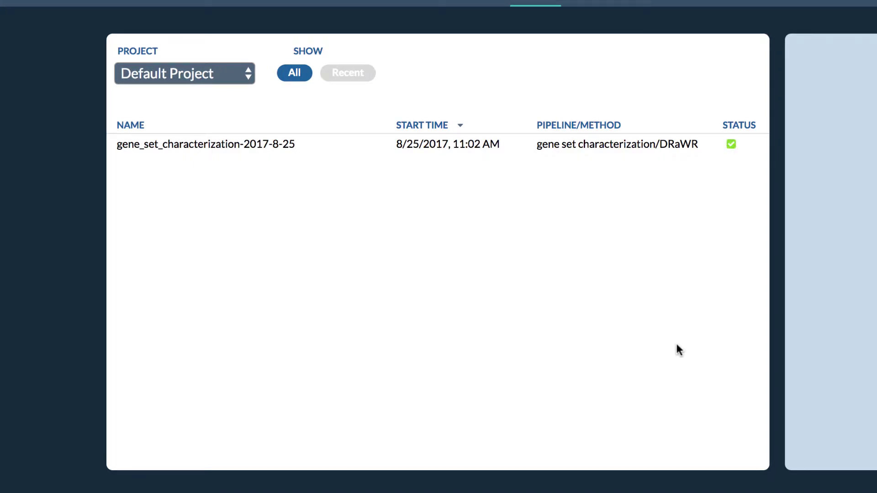
pyautogui.click(622, 156)
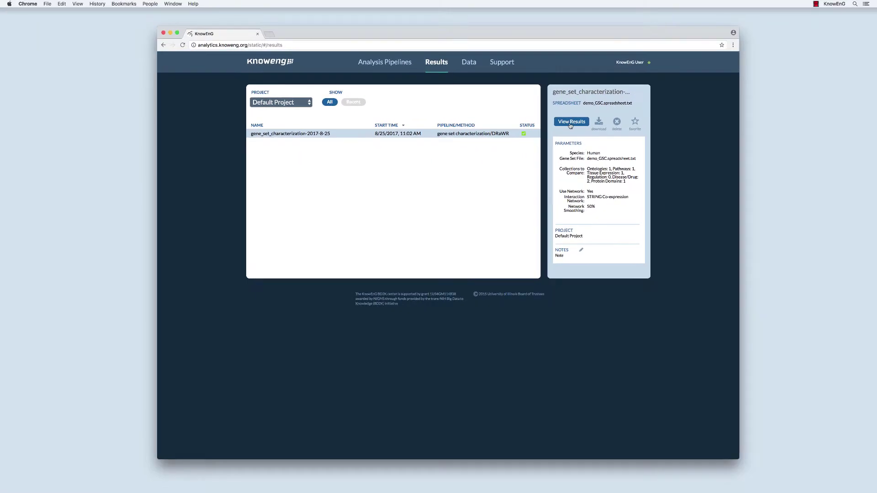
pyautogui.click(571, 122)
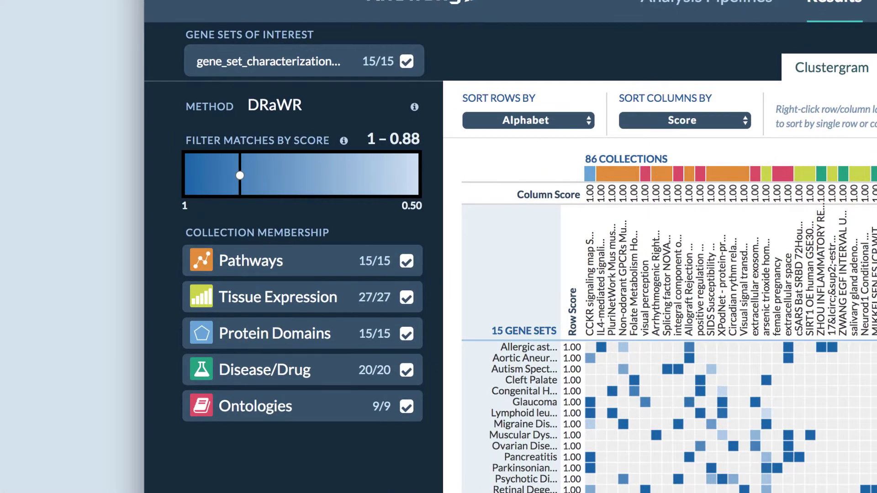
pyautogui.click(314, 71)
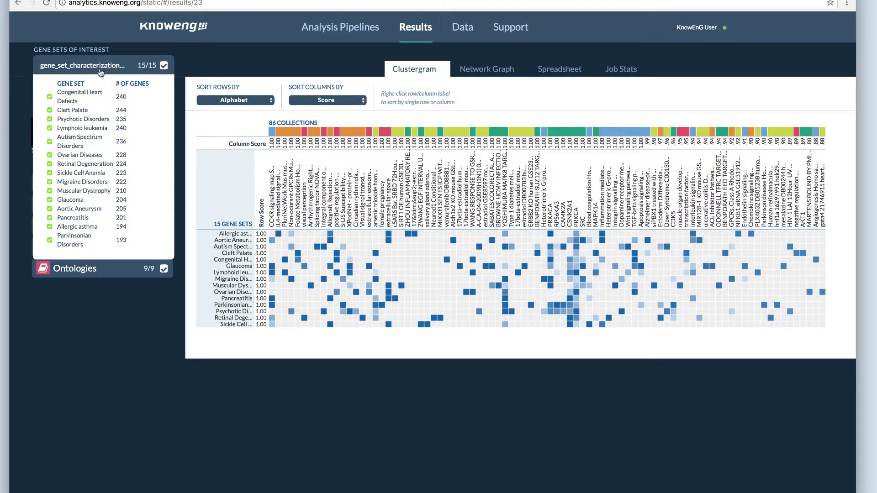
pyautogui.click(50, 97)
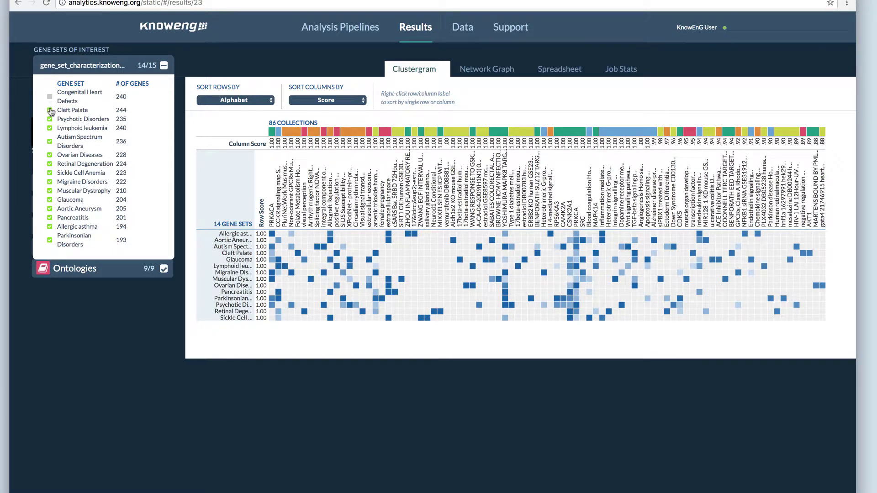
pyautogui.click(50, 110)
pyautogui.click(50, 111)
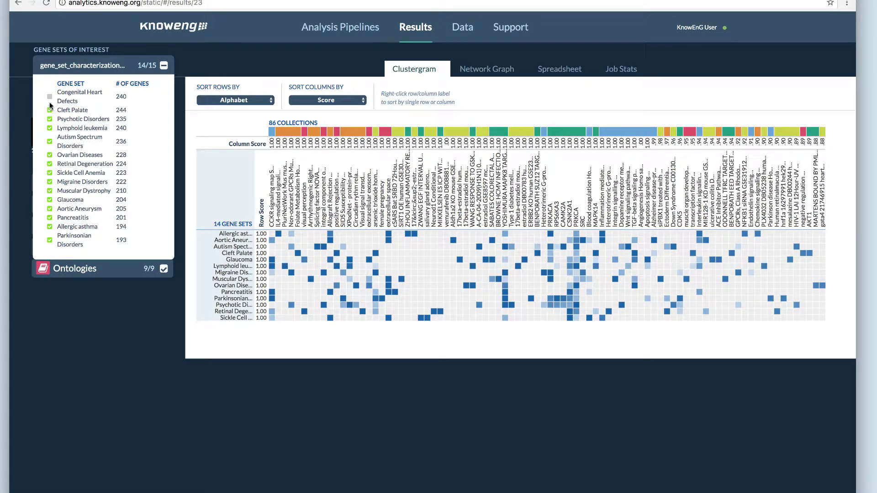
pyautogui.click(50, 97)
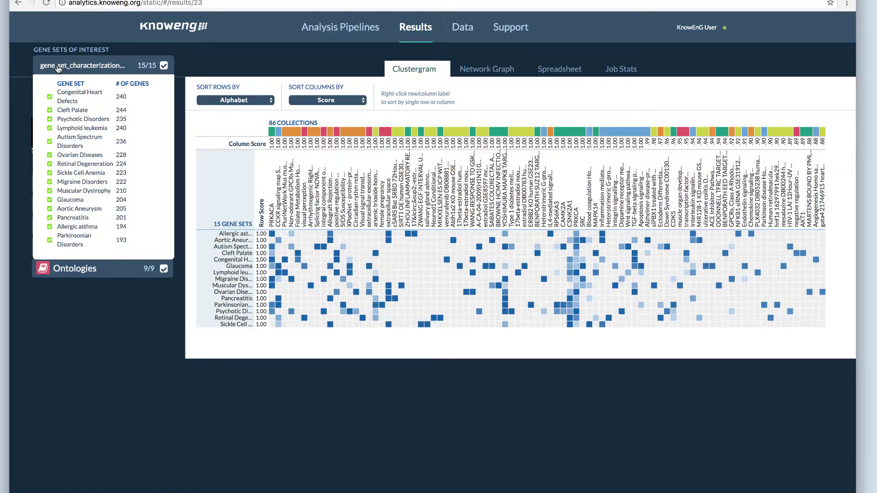
pyautogui.click(58, 66)
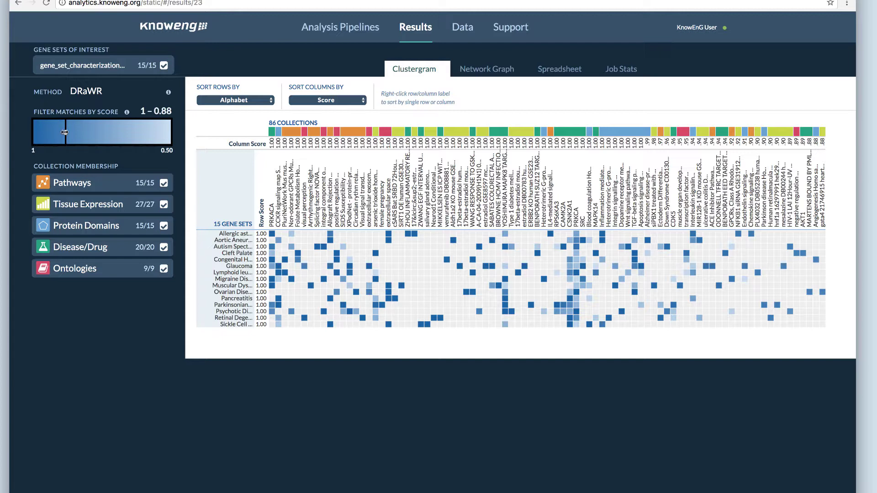
# Set the score filter to 1–0.50, showing 345 collections across 15 gene sets
pyautogui.moveTo(65, 132); pyautogui.dragTo(37, 132)
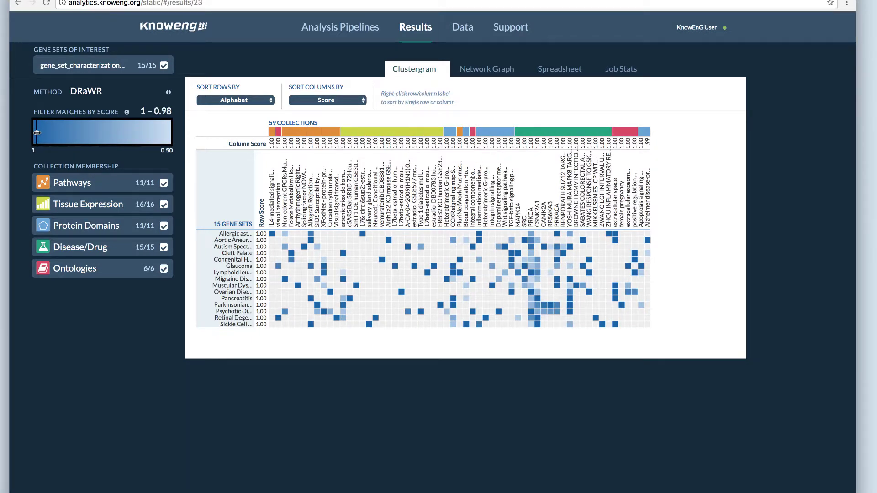
pyautogui.moveTo(38, 133); pyautogui.dragTo(180, 135)
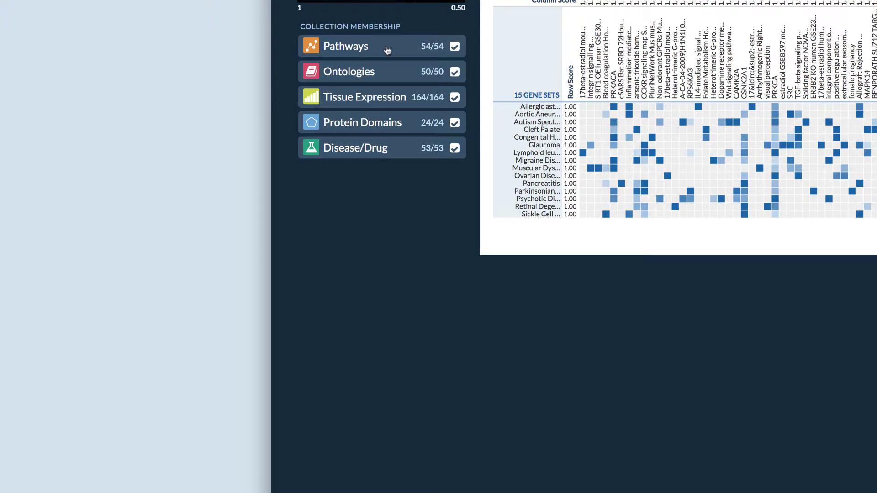
pyautogui.click(387, 50)
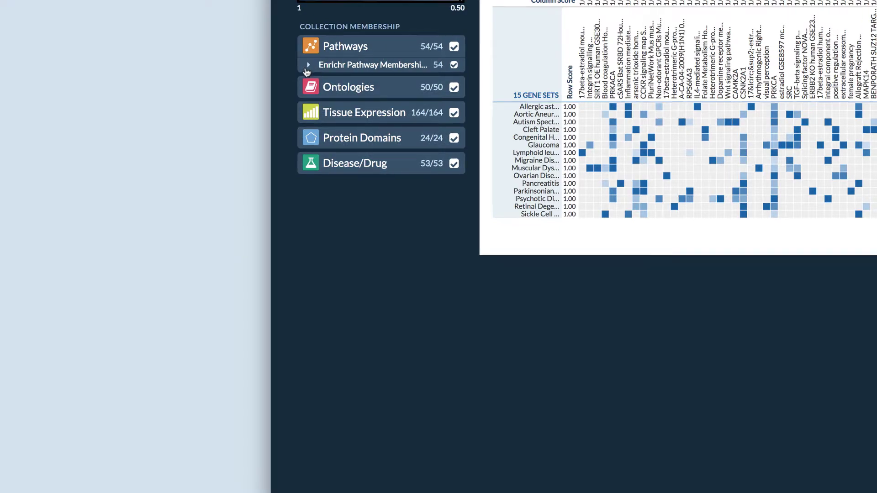
pyautogui.click(309, 65)
pyautogui.scroll(-3, 237, 204)
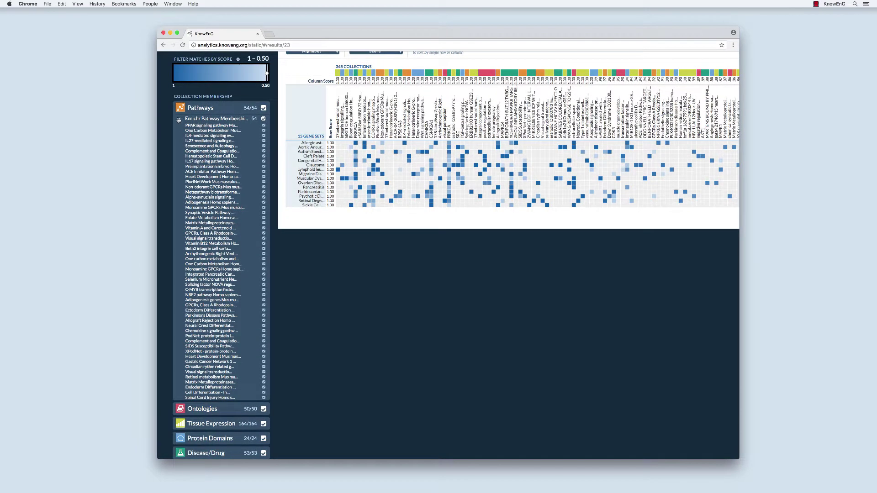
pyautogui.click(180, 119)
pyautogui.click(192, 188)
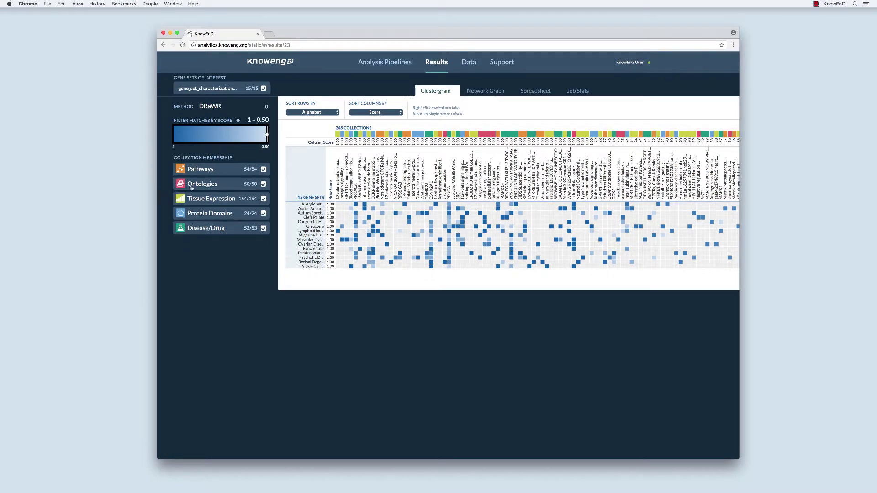
pyautogui.click(180, 195)
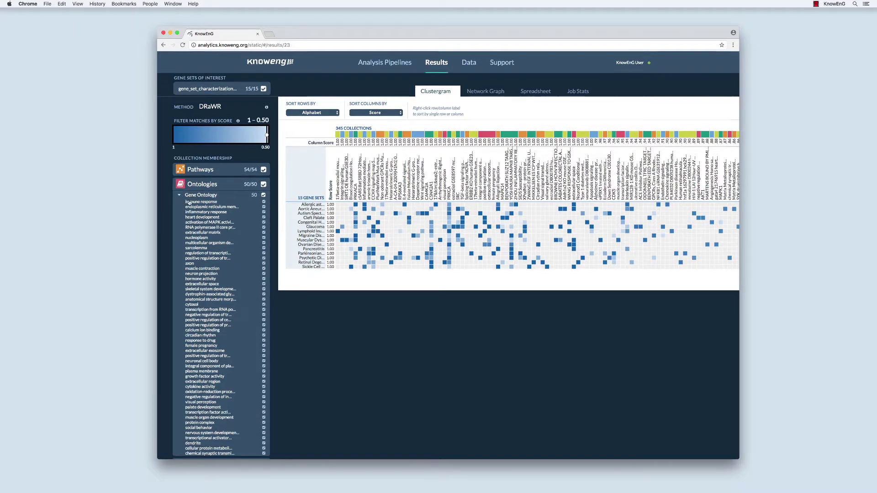
pyautogui.scroll(-2, 190, 203)
pyautogui.scroll(2, 189, 203)
pyautogui.click(179, 194)
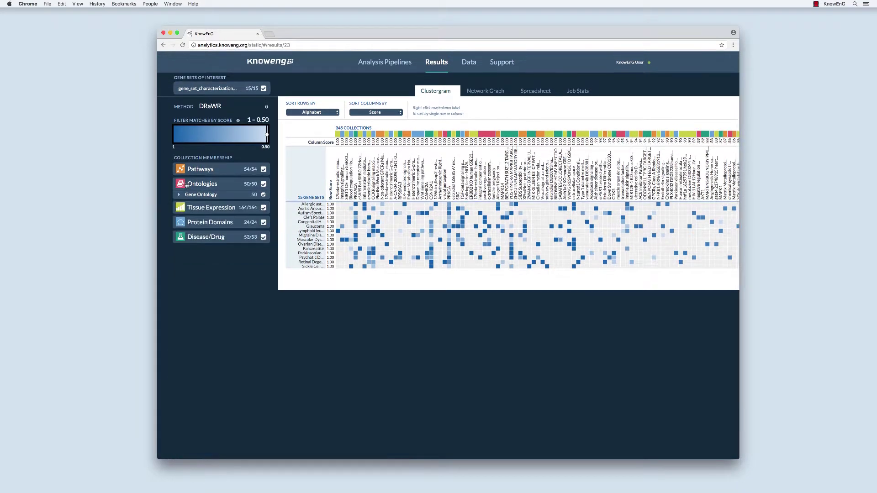
pyautogui.click(190, 230)
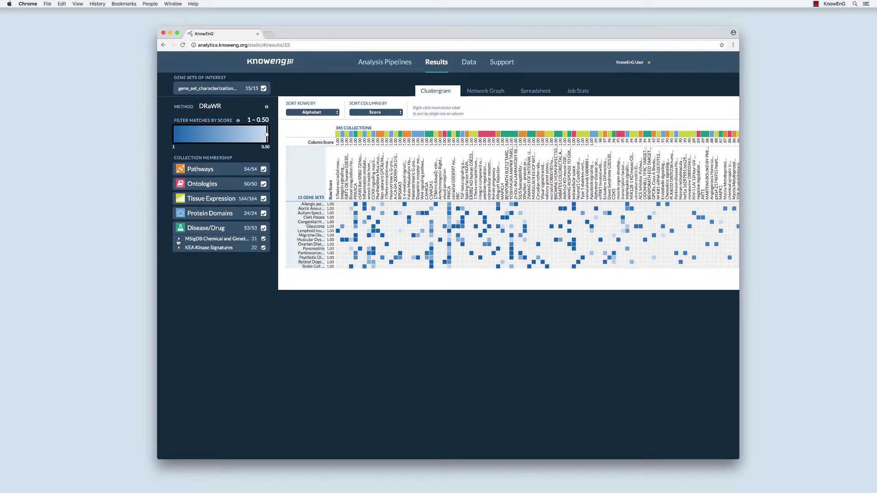
pyautogui.click(179, 240)
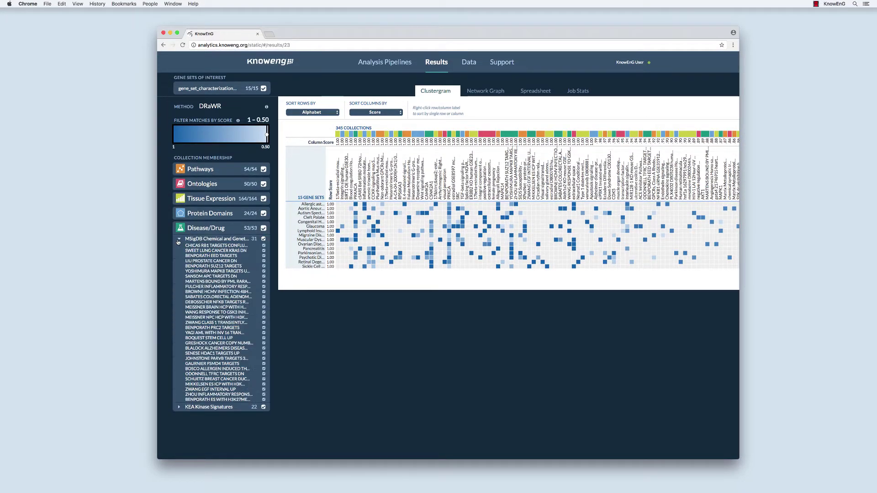
pyautogui.click(179, 408)
pyautogui.scroll(-3, 179, 409)
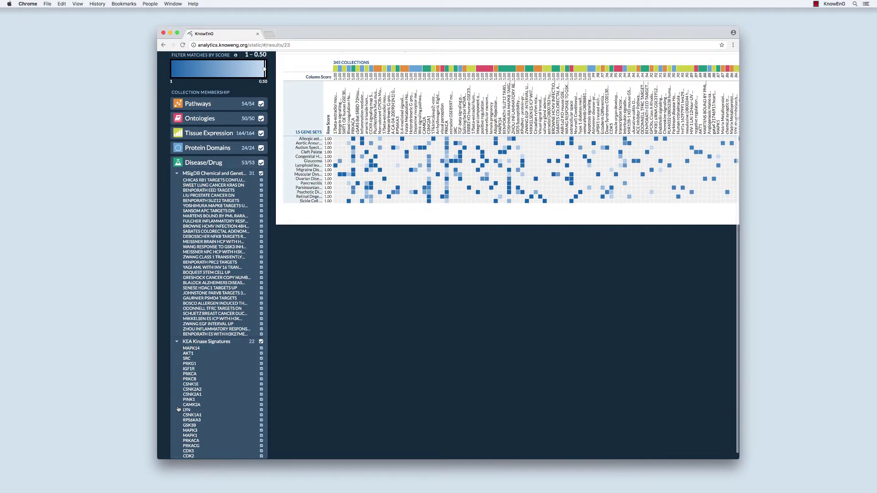
pyautogui.scroll(1, 195, 167)
pyautogui.click(195, 174)
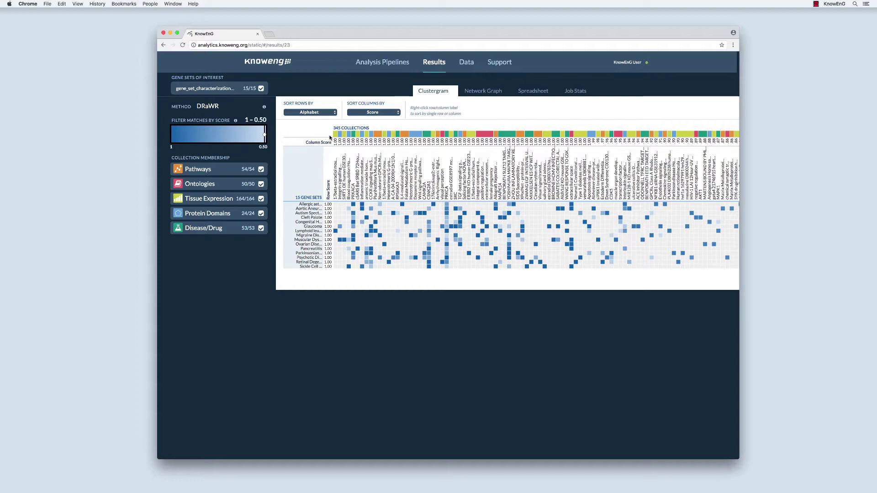
# Sort columns by Glaucoma scores and view its Allograft Rejection overlap (11 genes, 0.94)
pyautogui.press('a')
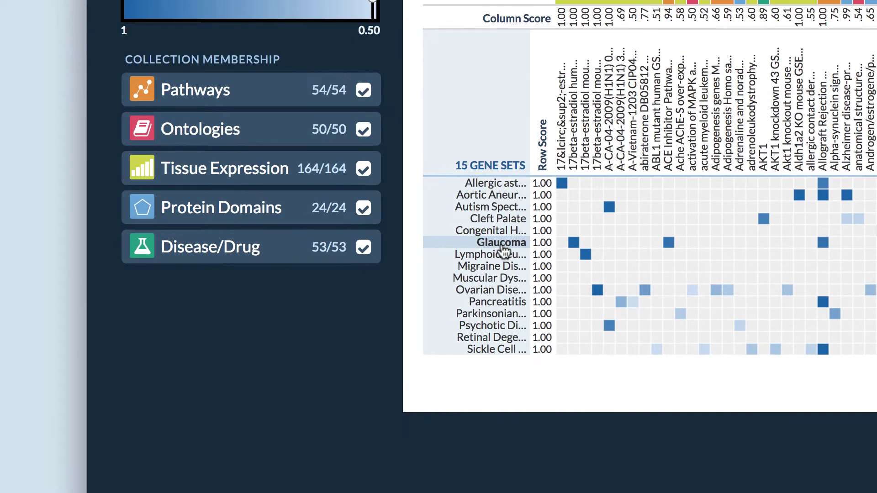
pyautogui.rightClick(313, 226)
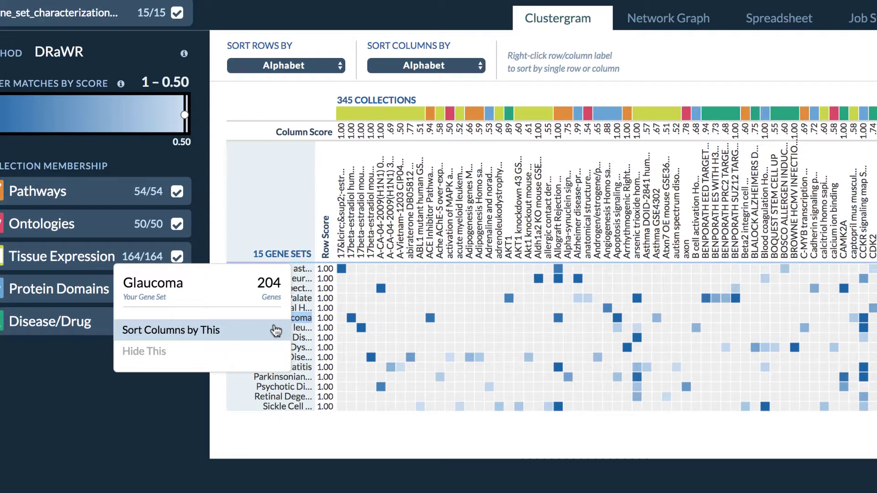
pyautogui.click(276, 331)
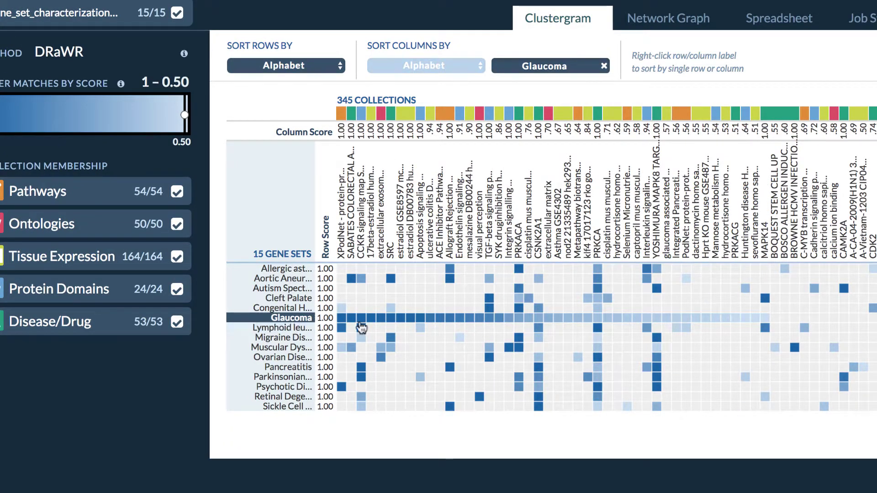
pyautogui.click(448, 320)
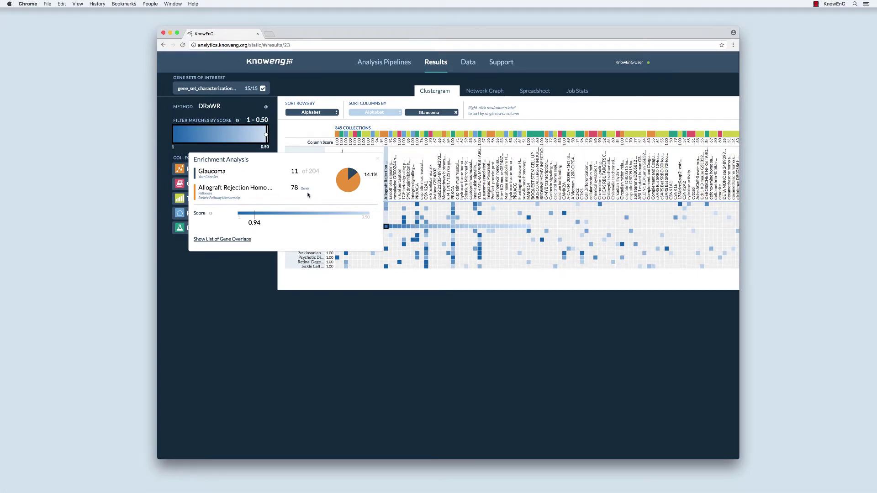
# Close the enrichment popup and show the job stats: Human, STRING Co-expression, 50% smoothing
pyautogui.click(379, 160)
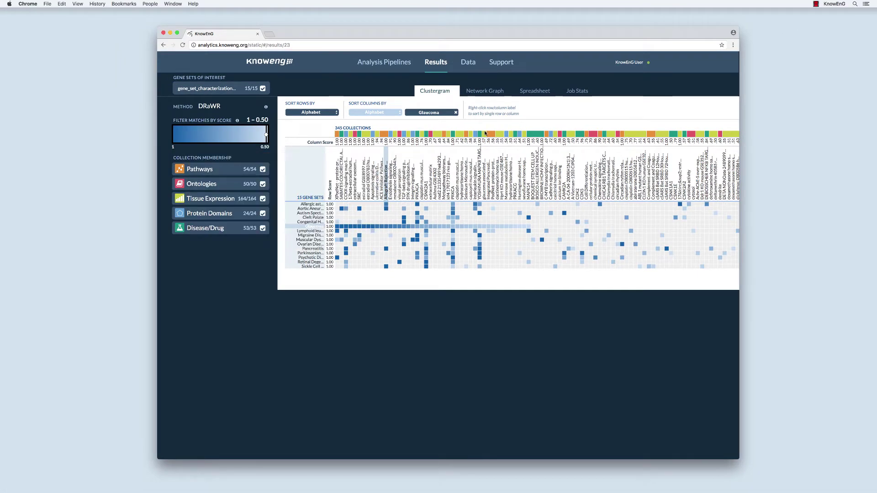
pyautogui.click(571, 95)
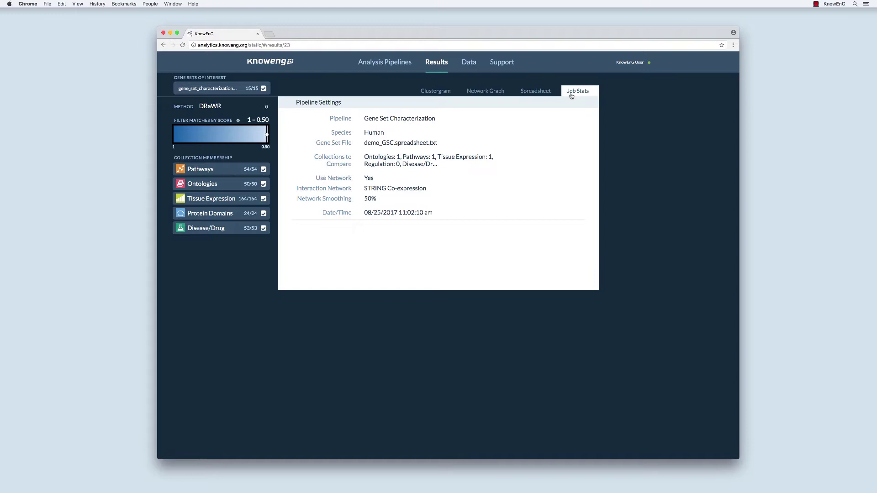
# Download the Gene Set Characterization job's results zip from Results and open it to extract
pyautogui.click(441, 64)
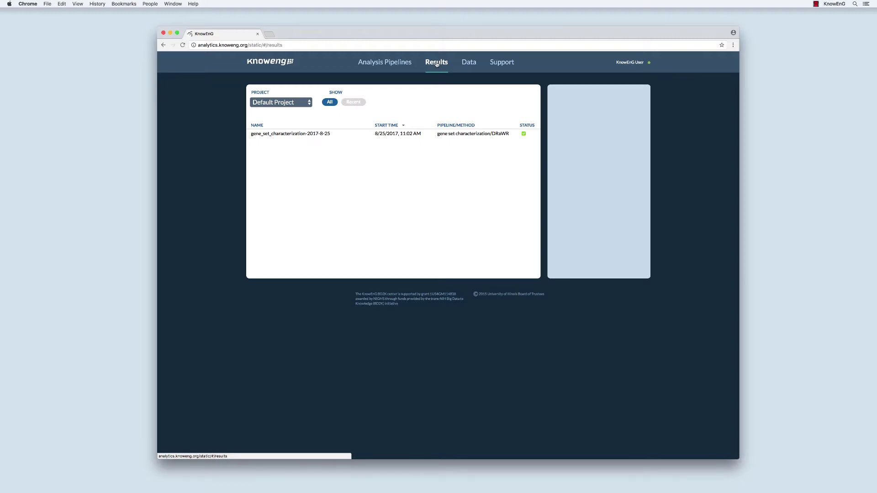
pyautogui.click(437, 135)
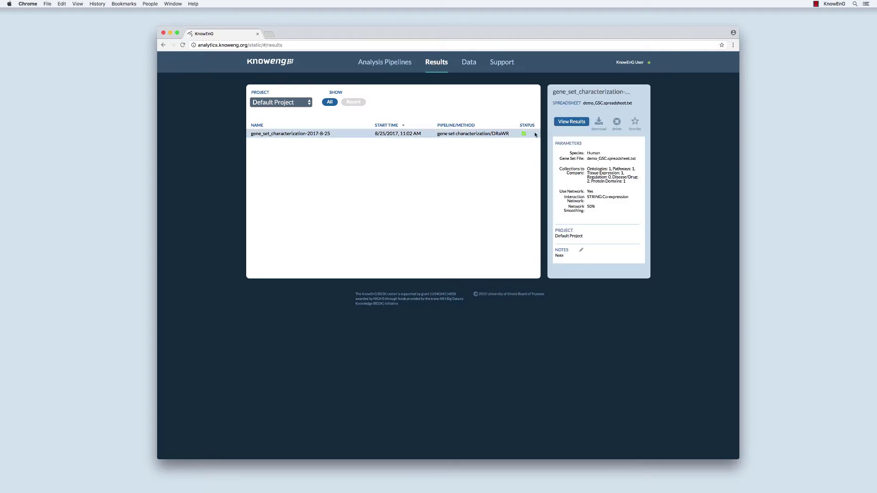
pyautogui.click(599, 124)
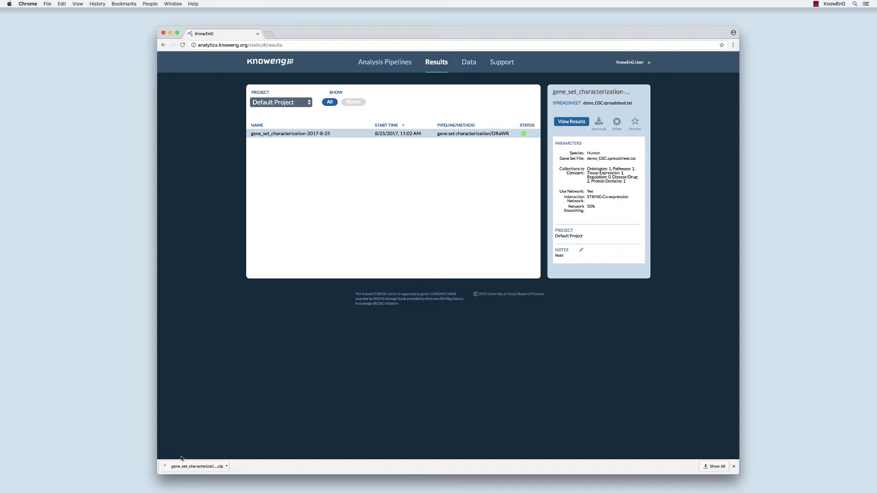
pyautogui.click(167, 463)
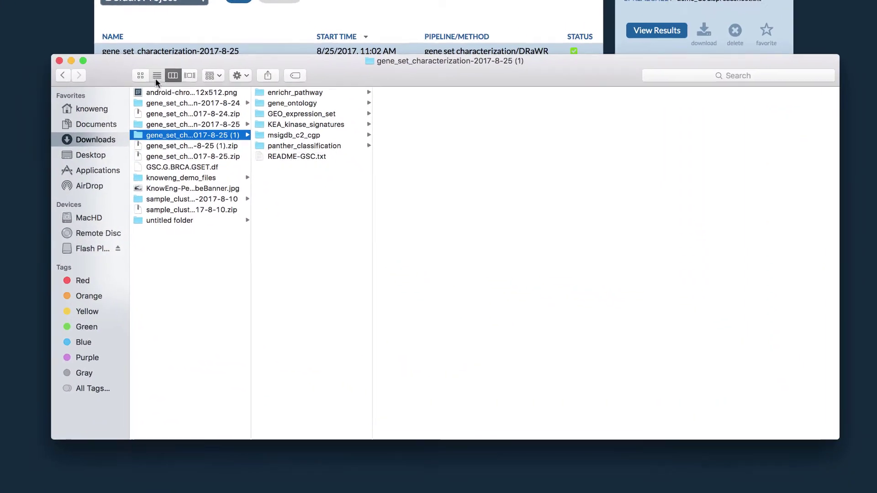
# List the results folder and expand enrichr_pathway, gene_ontology, GEO, KEA, msigdb and panther folders
pyautogui.click(156, 77)
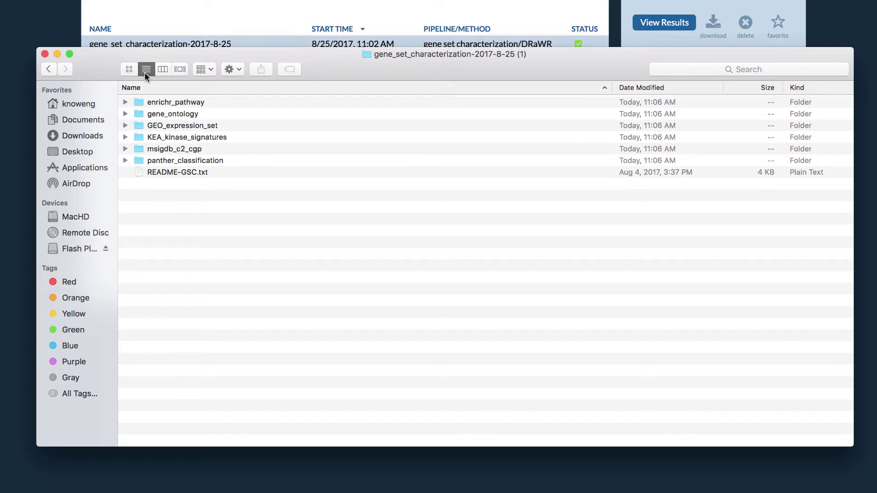
pyautogui.click(126, 102)
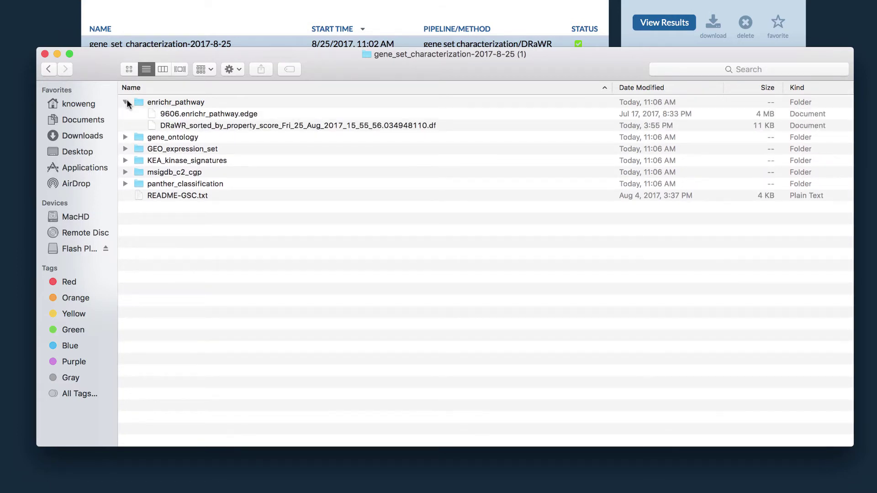
pyautogui.click(125, 138)
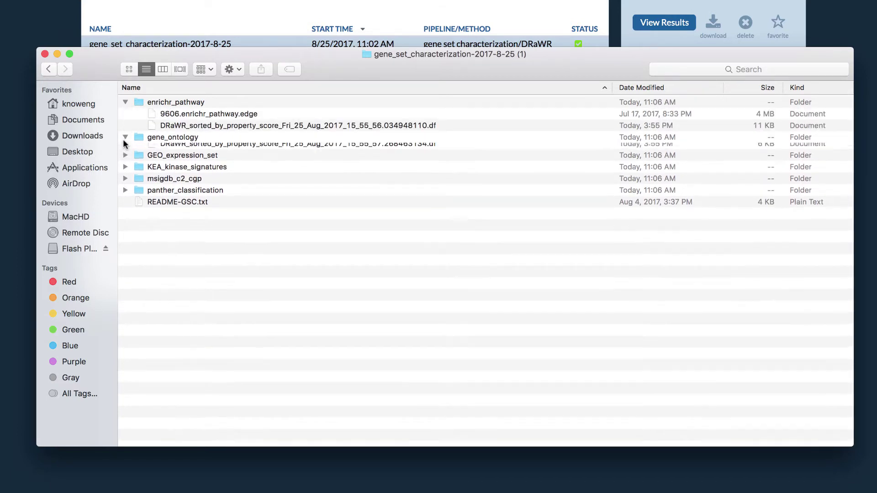
pyautogui.click(125, 173)
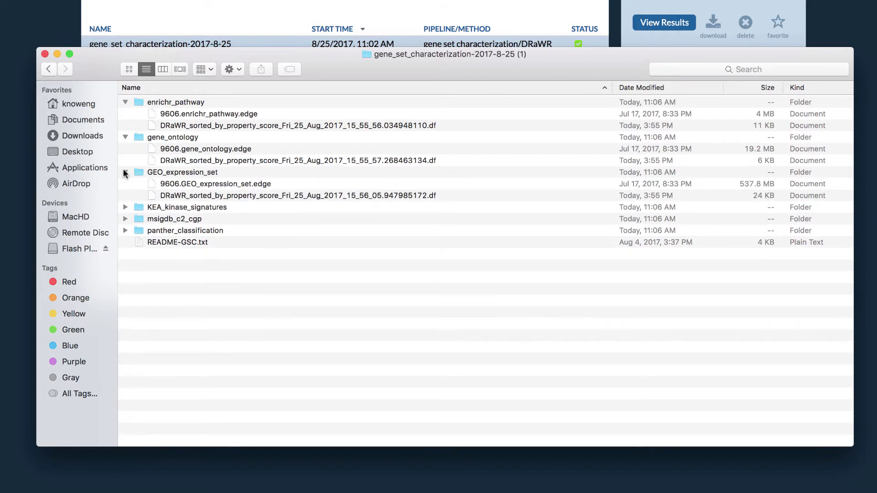
pyautogui.click(125, 207)
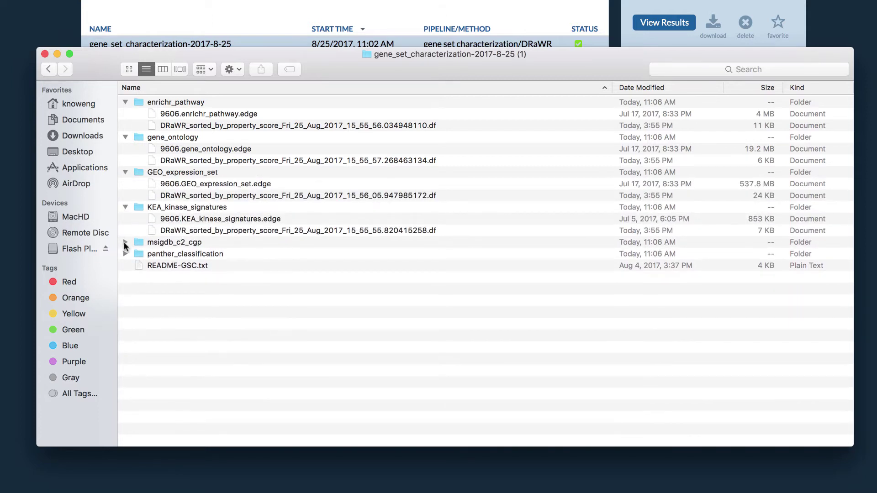
pyautogui.click(125, 241)
pyautogui.click(125, 277)
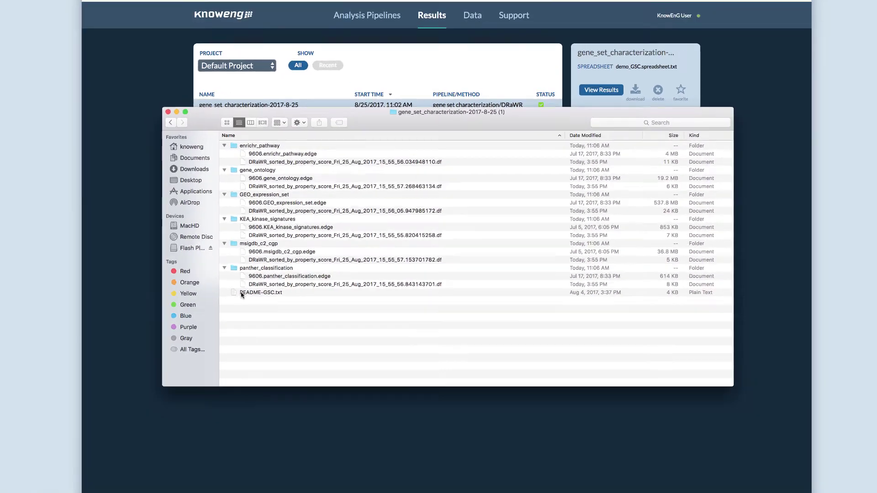
# Open README-GSC.txt in TextEdit and stretch its window taller
pyautogui.doubleClick(149, 314)
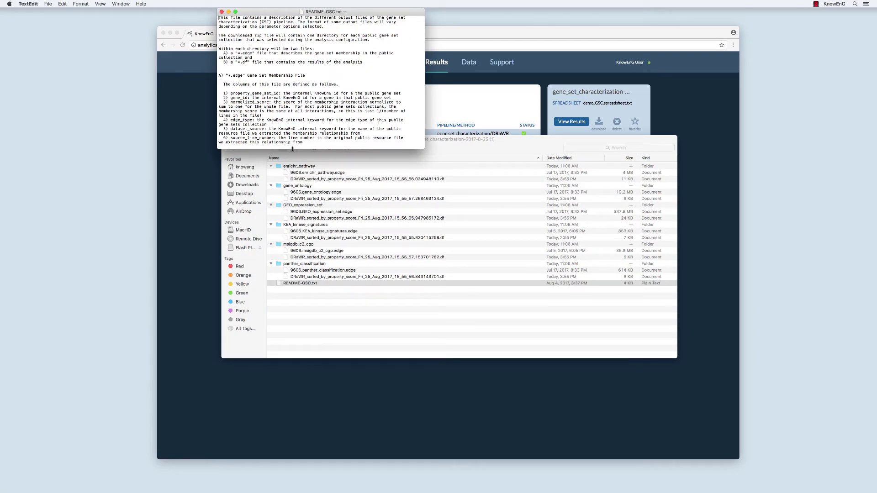
pyautogui.moveTo(292, 149); pyautogui.dragTo(287, 215)
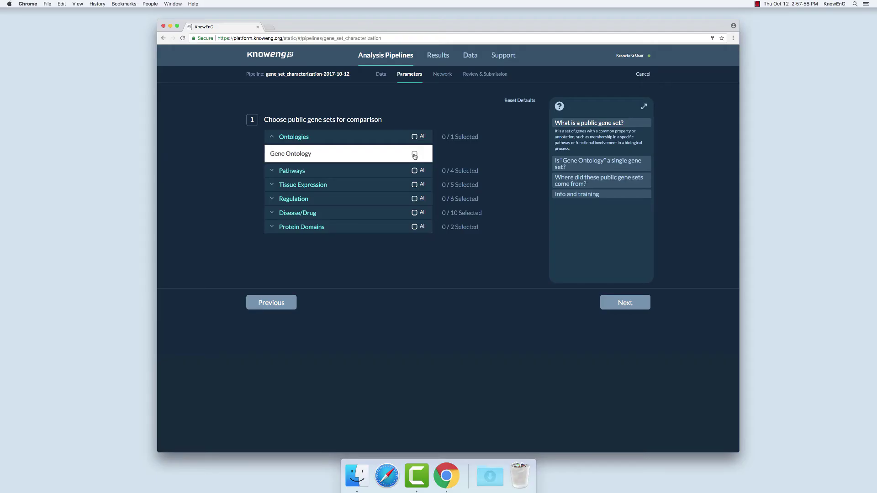
# Add a Tissue Expression set and TargetScan MicroRNA to the selected gene-set collections
pyautogui.click(398, 211)
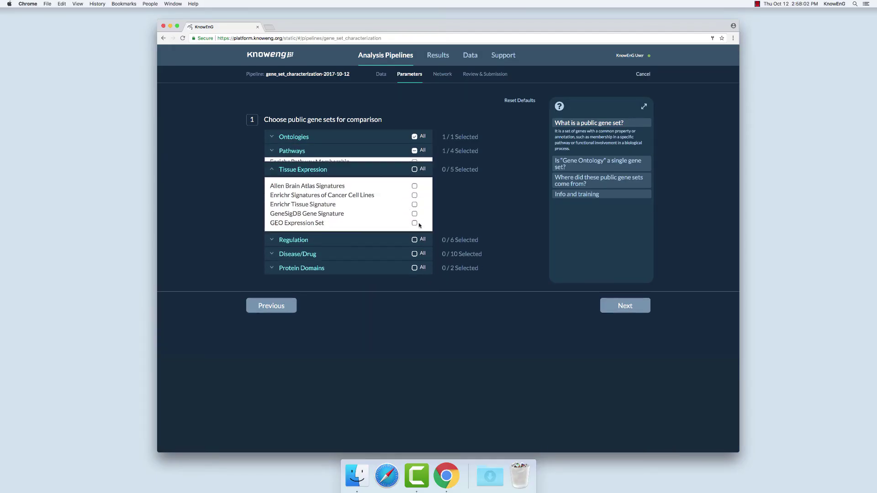
pyautogui.click(402, 236)
pyautogui.click(626, 310)
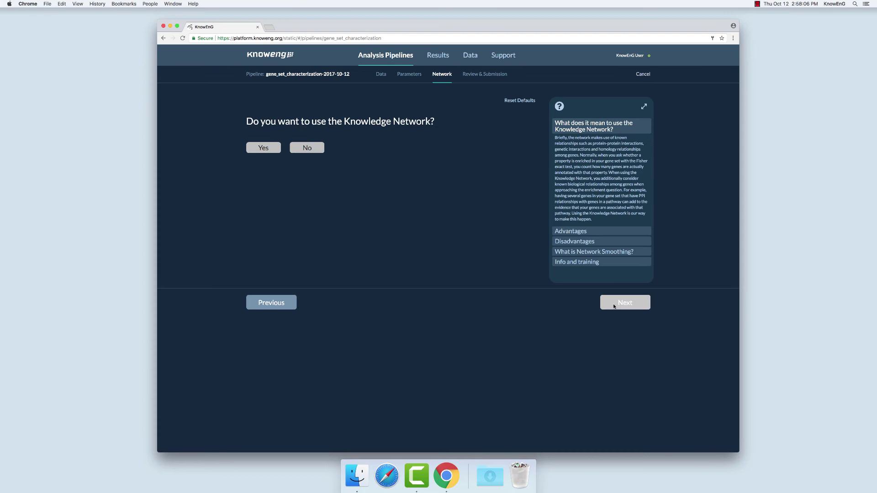
# Use the Reactome PPI Neighboring Reaction network with 85% smoothing and start the new pipeline
pyautogui.click(258, 147)
pyautogui.click(308, 189)
pyautogui.click(308, 165)
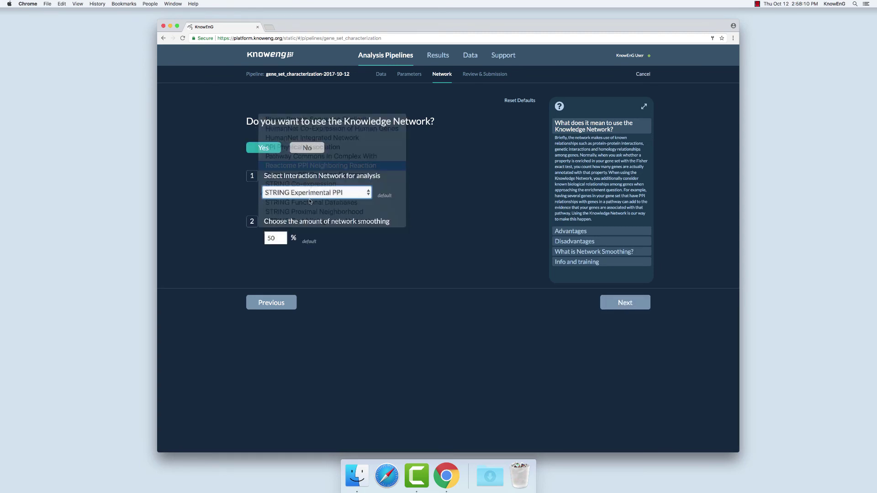
pyautogui.doubleClick(274, 238)
pyautogui.write('85')
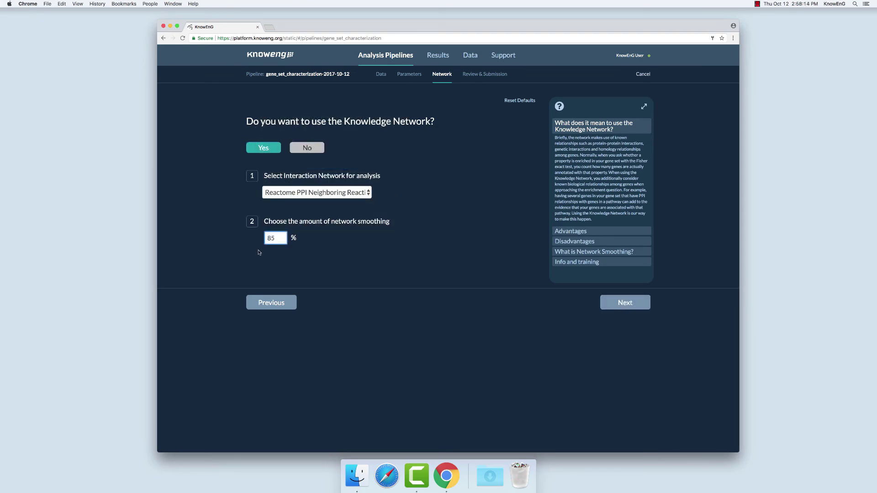
pyautogui.click(606, 301)
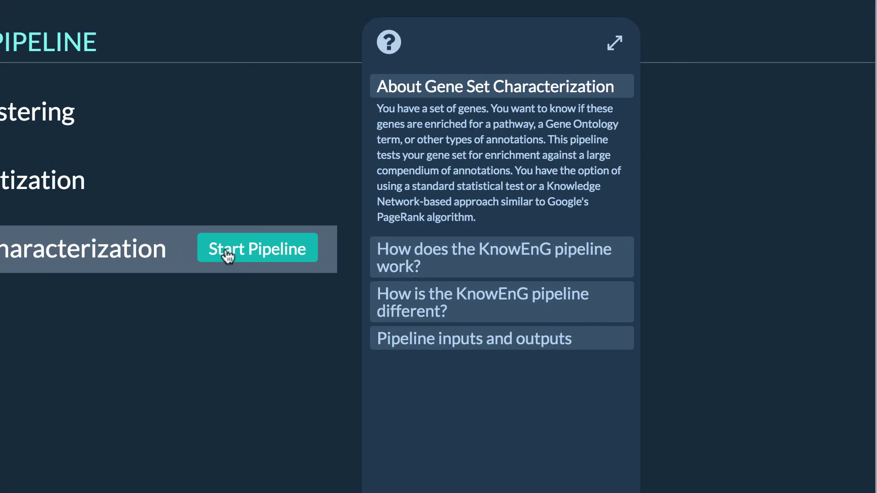
pyautogui.click(228, 252)
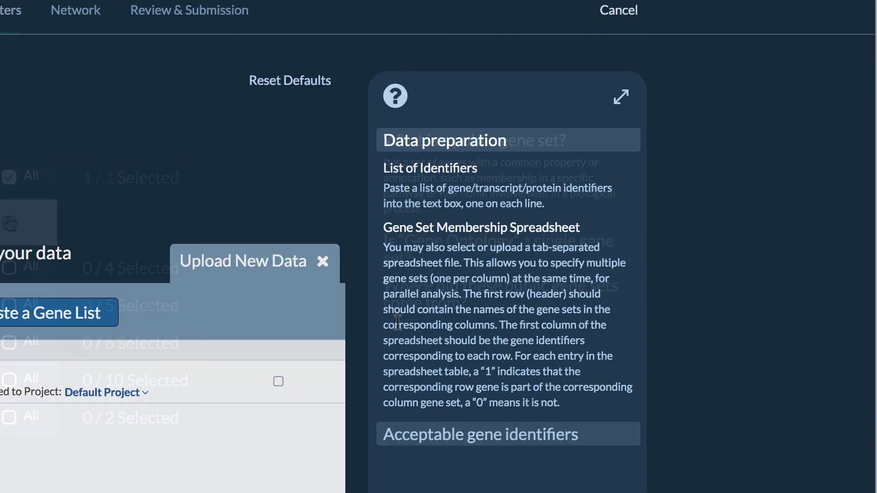